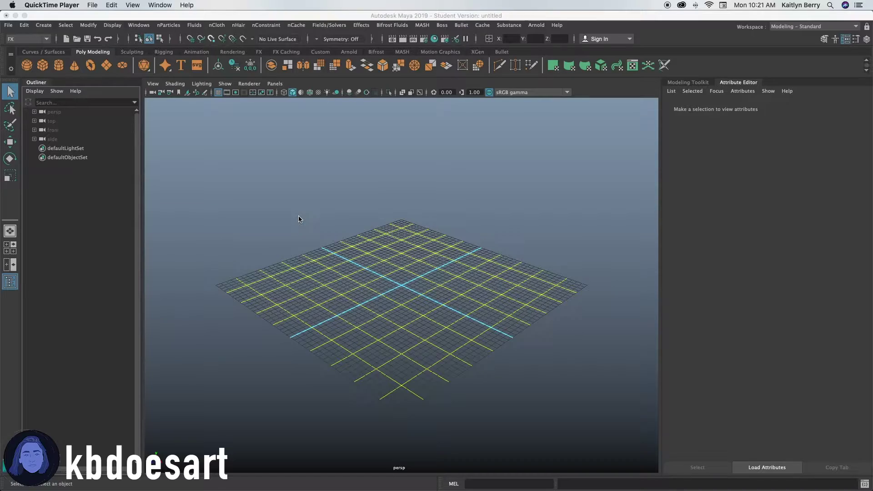
Create a polygon cube at the origin and stretch it along its length and depth into a long rectangular bar
click(44, 64)
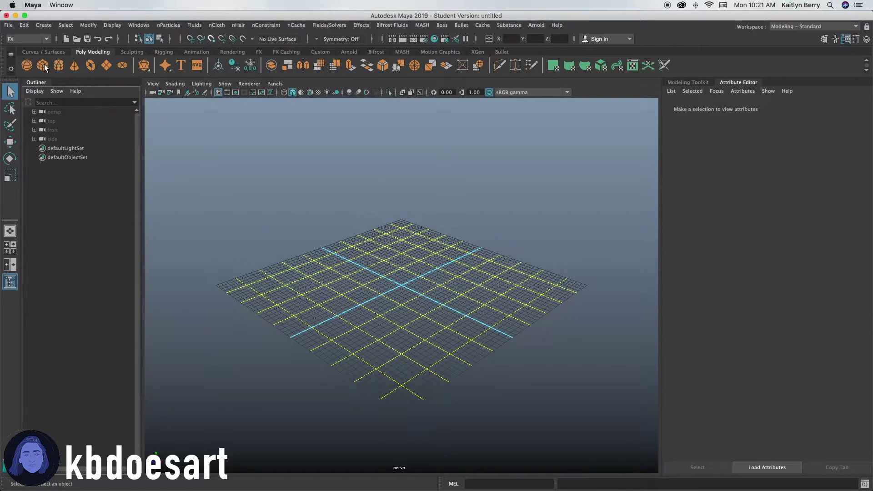
alt+right_drag(401, 229, 670, 265)
alt+drag(406, 249, 458, 262)
key(r)
drag(422, 292, 506, 299)
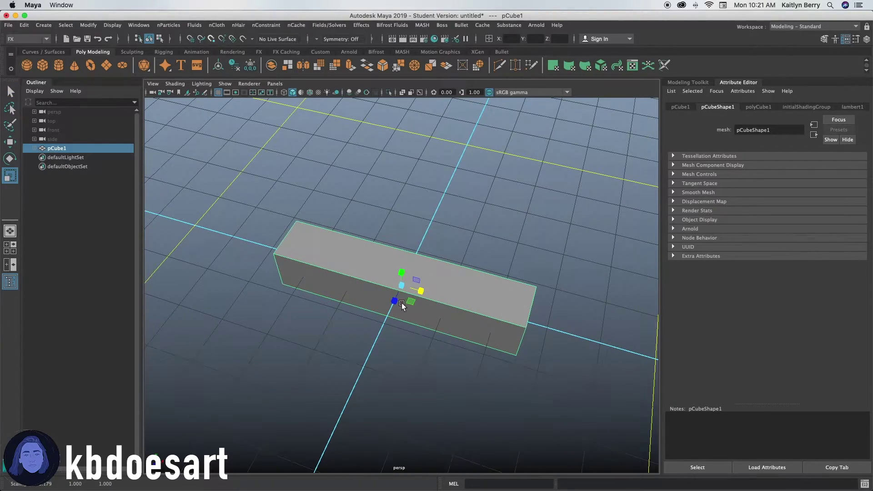
drag(394, 301, 463, 253)
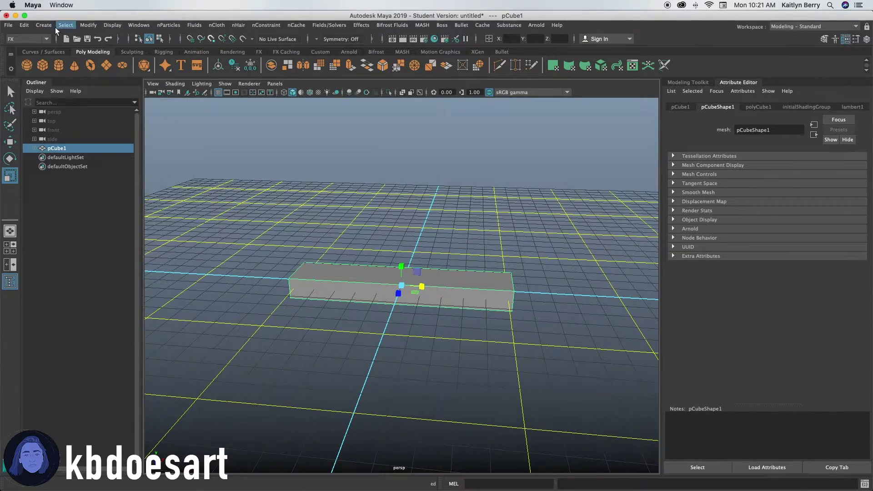
Turn the Outliner's shape display off and on again, expand pCube1 and select its pCubeShape1 node
click(40, 89)
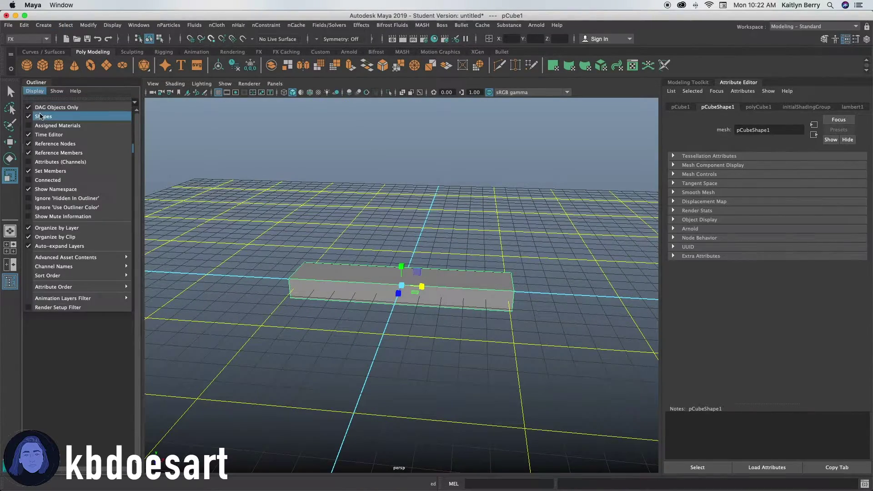
click(40, 116)
click(38, 94)
click(40, 117)
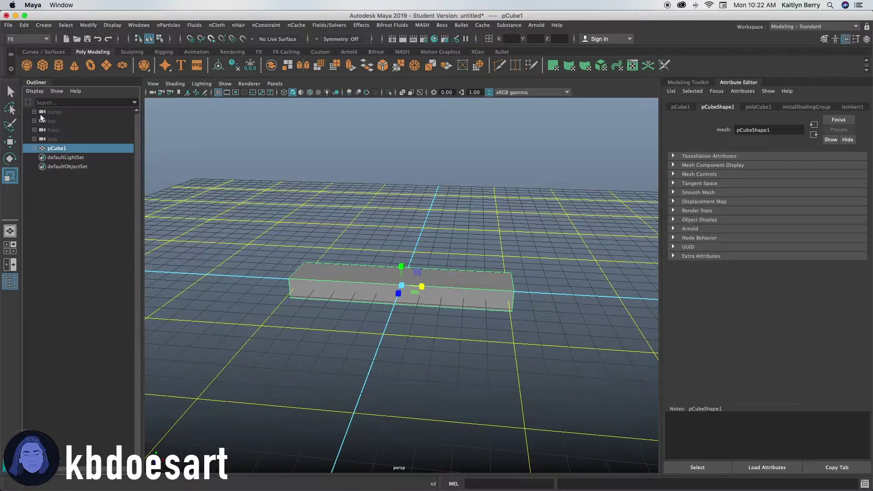
click(34, 148)
click(56, 157)
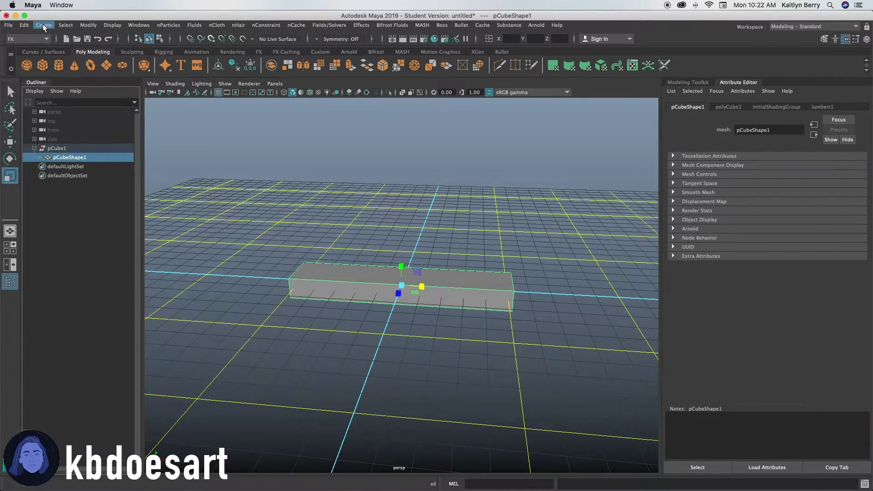
Open the Duplicate Special options for the selected shape, reset the settings and choose Instance as the geometry type
click(25, 25)
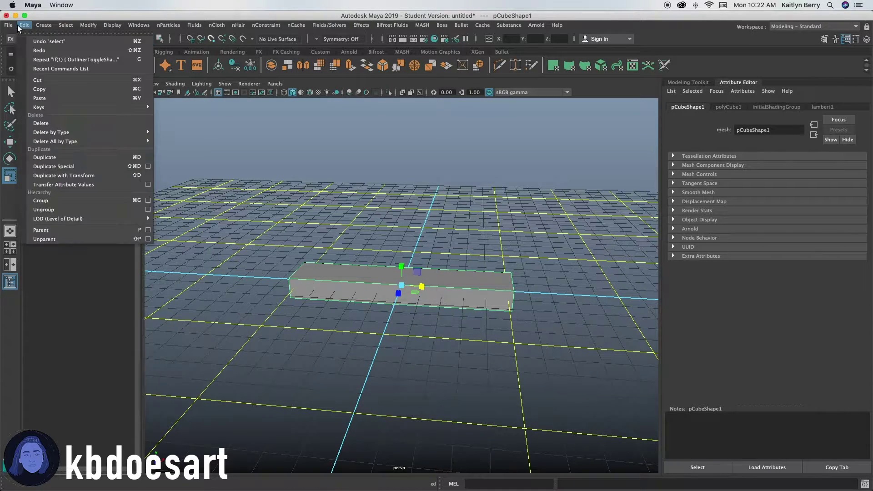
click(148, 167)
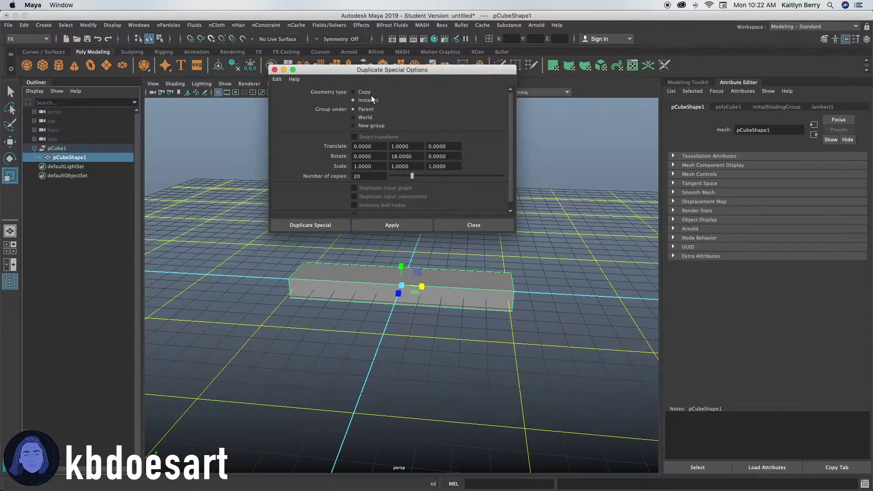
click(277, 79)
click(309, 94)
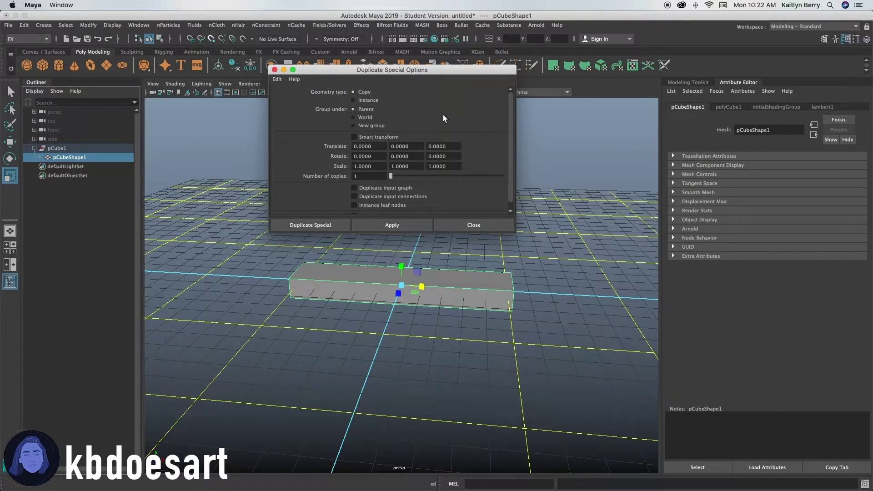
click(373, 100)
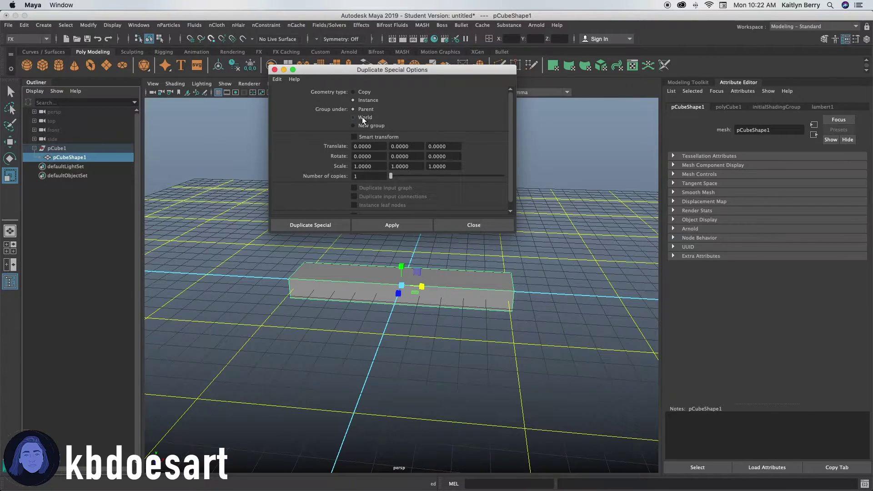
Try to duplicate the selected shape node as 20 instances with a Y rotation of 18 and a Y translation of 0.1
click(349, 177)
text(20)
click(416, 155)
drag(410, 145, 397, 138)
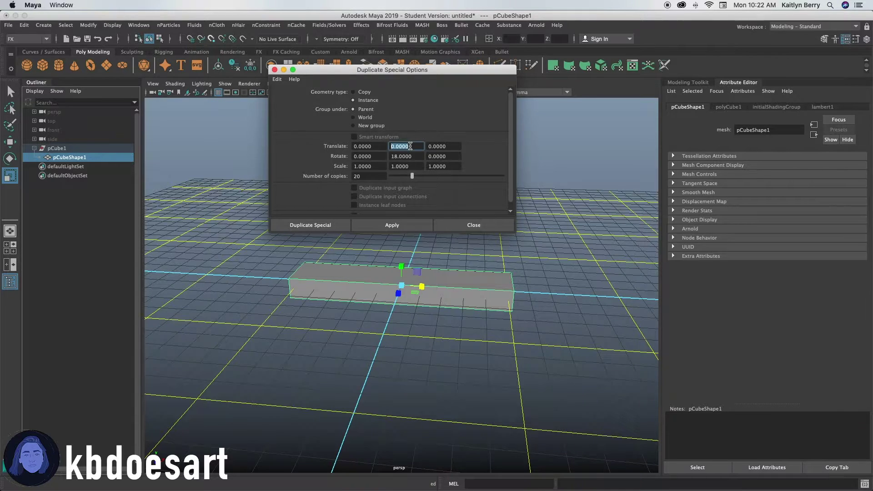
scroll(476, 135, down, 1)
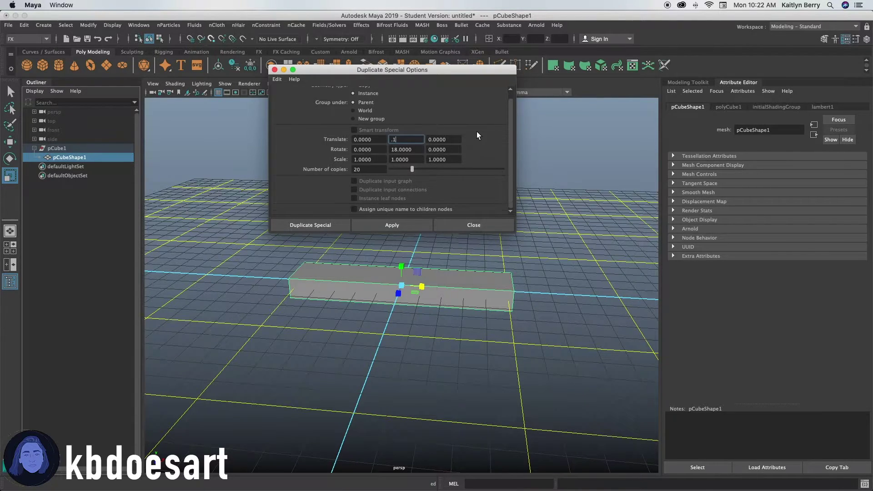
click(348, 225)
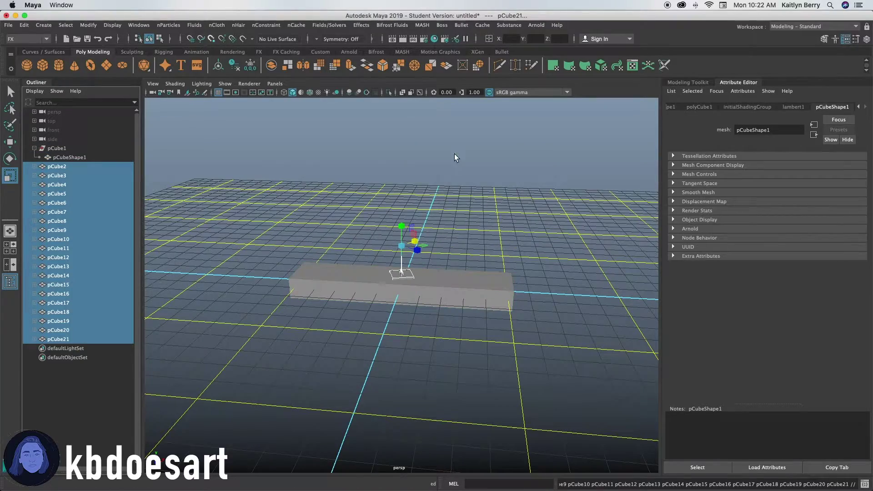
Inspect the duplicates made from the shape node and undo the duplication
mouse_move(394, 288)
alt+mouse_down()
mouse_move(429, 318)
mouse_move(405, 284)
alt+mouse_up()
alt+right_drag(405, 284, 689, 237)
key(super+z)
key(super+z)
alt+right_drag(577, 241, 415, 201)
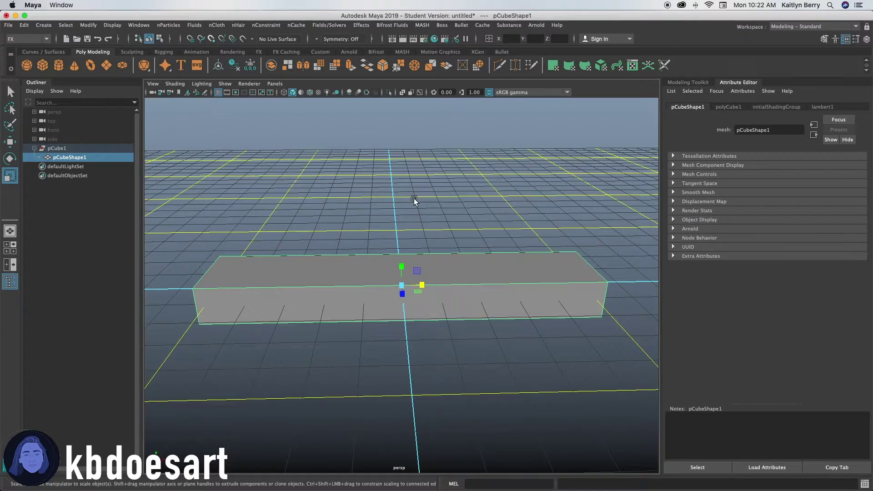
Select the pCube1 transform, reset its Duplicate Special options and choose Instance as the geometry type
click(57, 148)
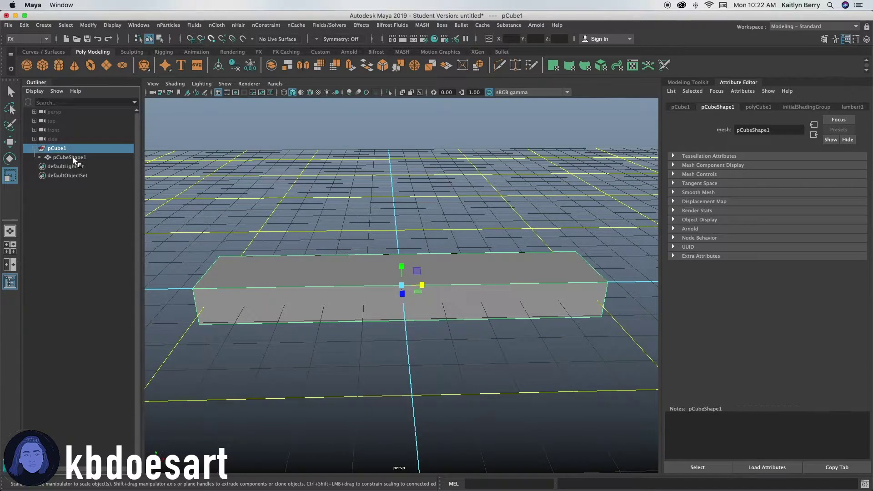
click(24, 25)
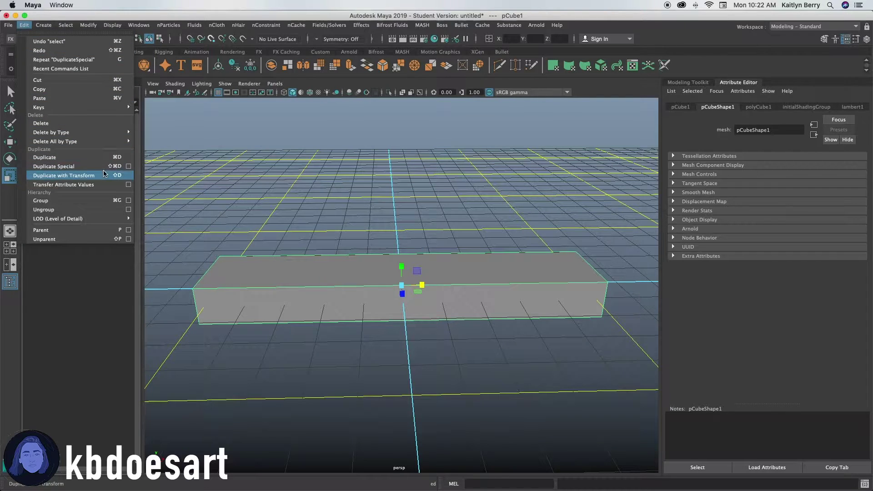
click(128, 166)
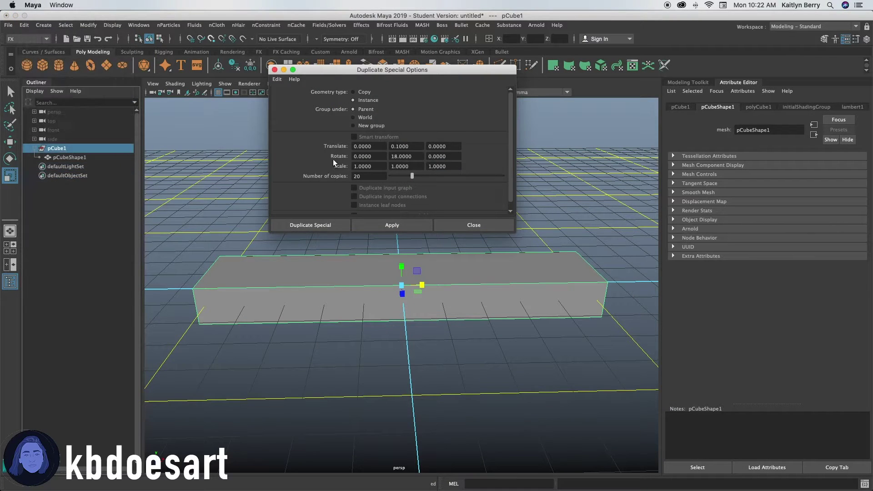
click(277, 79)
click(301, 96)
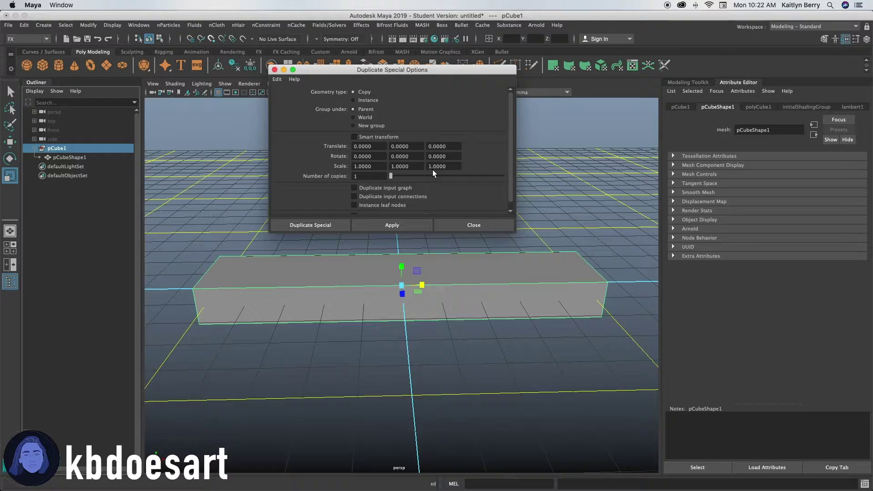
click(371, 100)
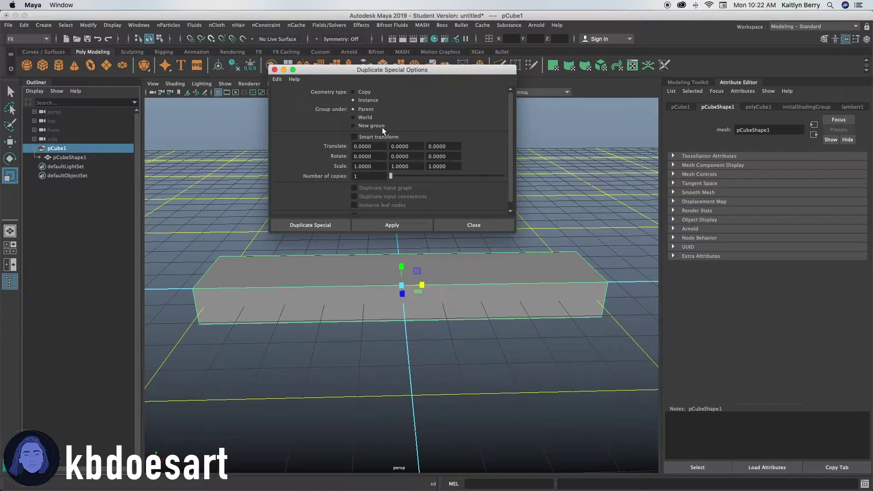
Duplicate pCube1 as 20 instances with a Y rotation of 18 and a Y translation of 0.1
click(412, 157)
click(354, 176)
drag(412, 147, 374, 130)
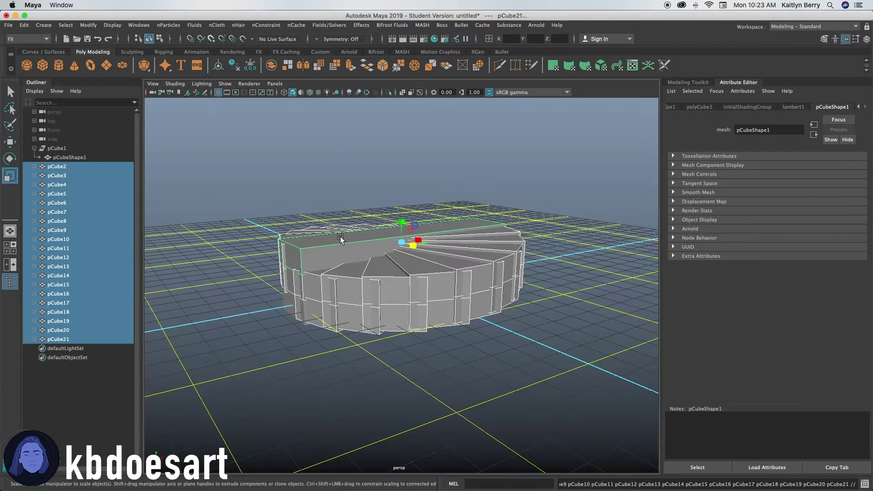
Undo the tightly packed duplication and repeat Duplicate Special with a Y translation of 0.5
key(super+z)
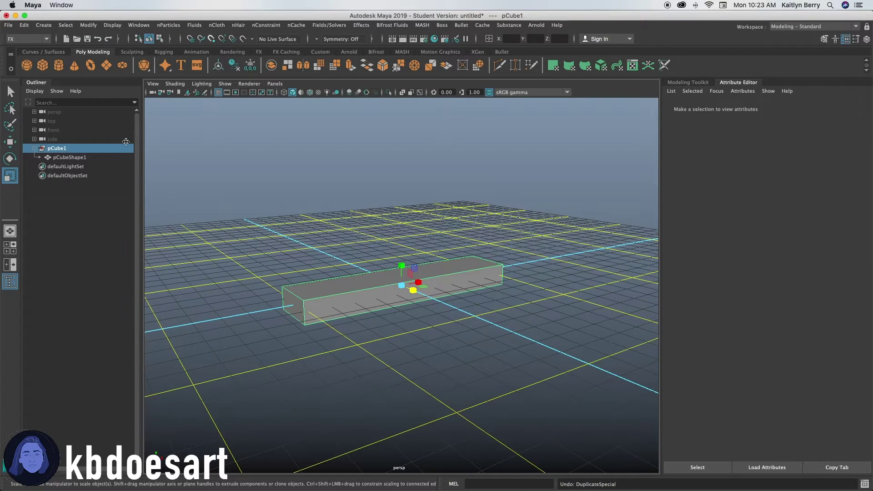
click(24, 25)
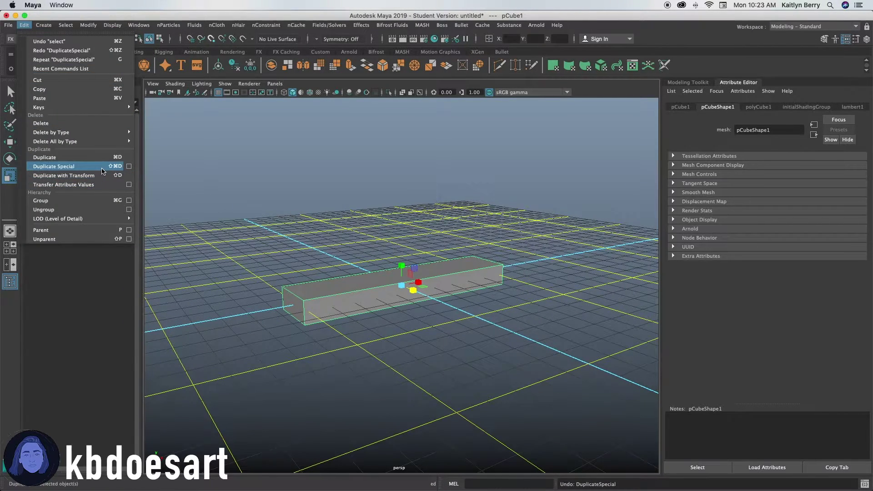
click(129, 166)
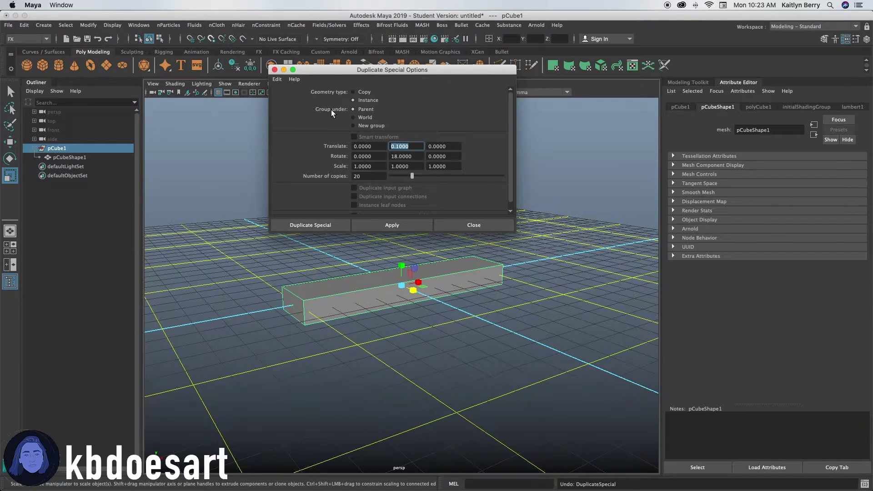
text(.5)
click(321, 224)
mouse_move(431, 252)
alt+mouse_down()
mouse_move(458, 216)
mouse_move(493, 199)
mouse_move(520, 210)
mouse_move(496, 244)
mouse_move(437, 236)
mouse_move(439, 244)
alt+mouse_up()
Undo the duplication made with the 0.5 vertical spacing
key(z)
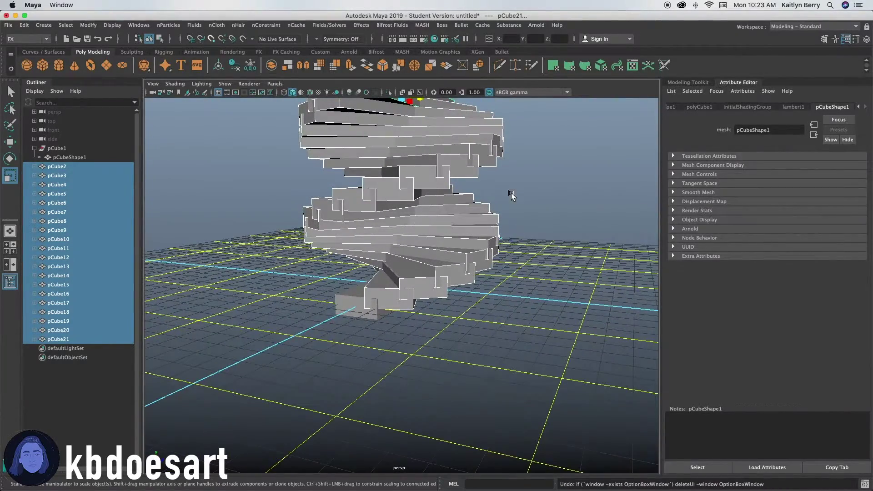
alt+middle_drag(512, 196, 540, 253)
alt+right_drag(540, 253, 480, 218)
key(z)
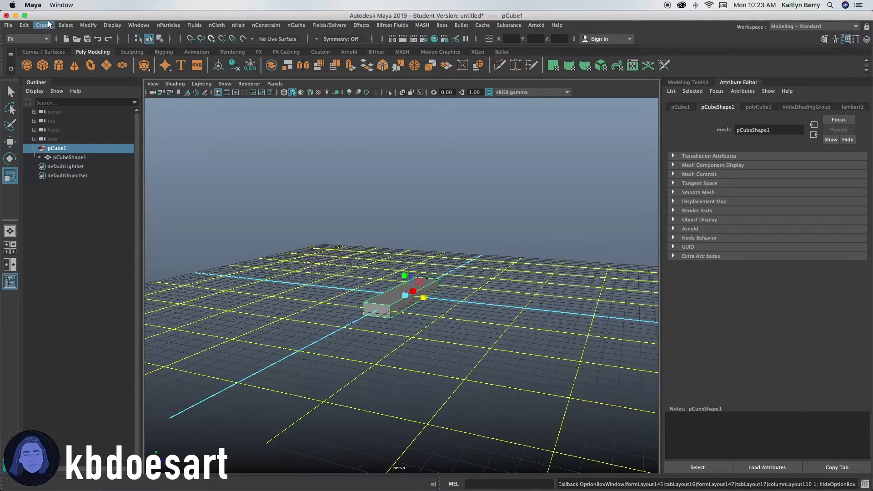
Apply Duplicate Special to pCube1 with a Y translation of 1 and close the options
click(25, 25)
click(153, 166)
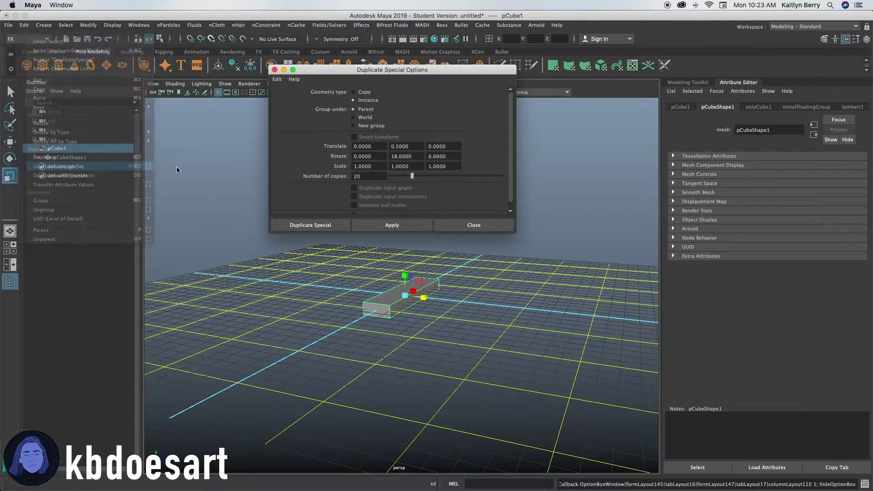
click(419, 145)
key(Return)
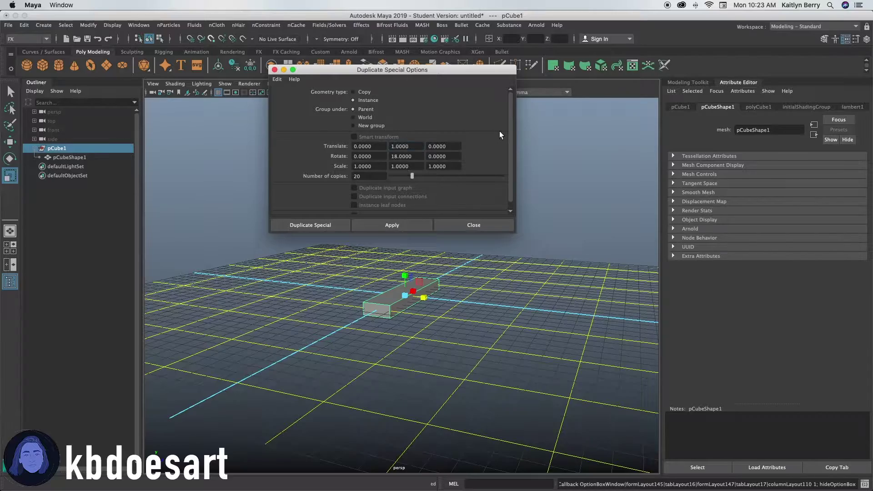
click(385, 225)
click(471, 355)
alt+drag(470, 355, 452, 286)
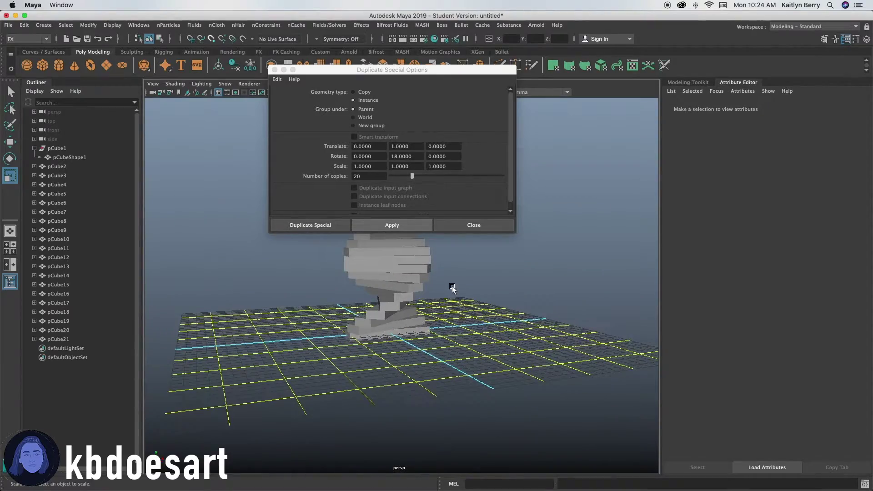
click(474, 225)
Select the whole spiral stack and scale its blocks together into wide, flat slabs, with a scale of about 25.4, 0.75 and 5.5
alt+drag(455, 234, 416, 318)
alt+right_drag(416, 318, 398, 287)
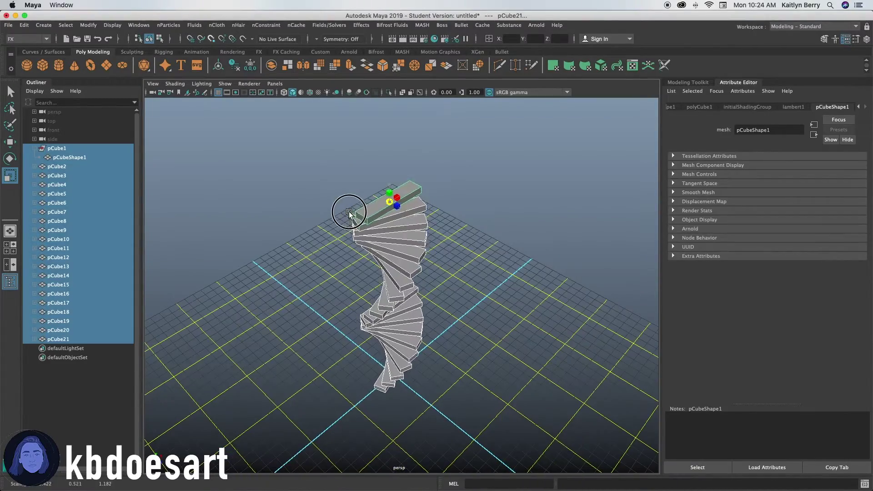
alt+drag(349, 211, 410, 212)
drag(391, 180, 519, 153)
alt+drag(500, 318, 483, 282)
alt+right_drag(483, 282, 444, 305)
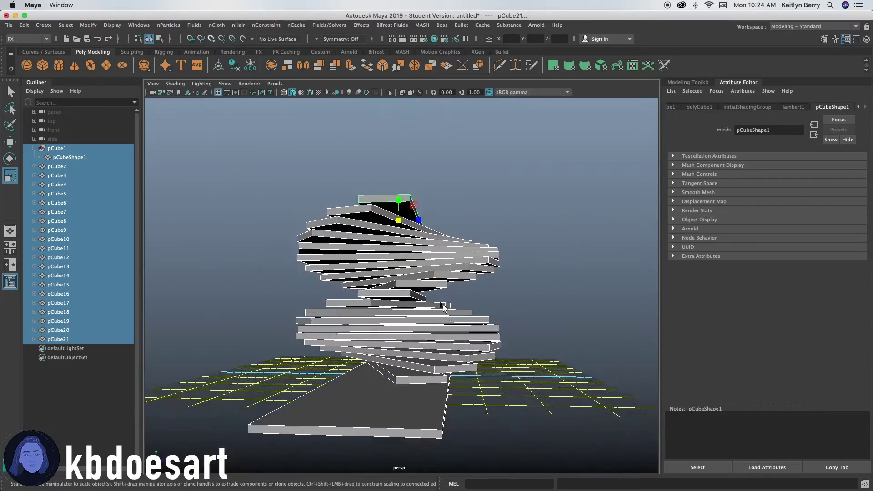
Delete the oversized original block at the base of the spiral stack
alt+drag(444, 304, 335, 382)
click(282, 404)
key(Delete)
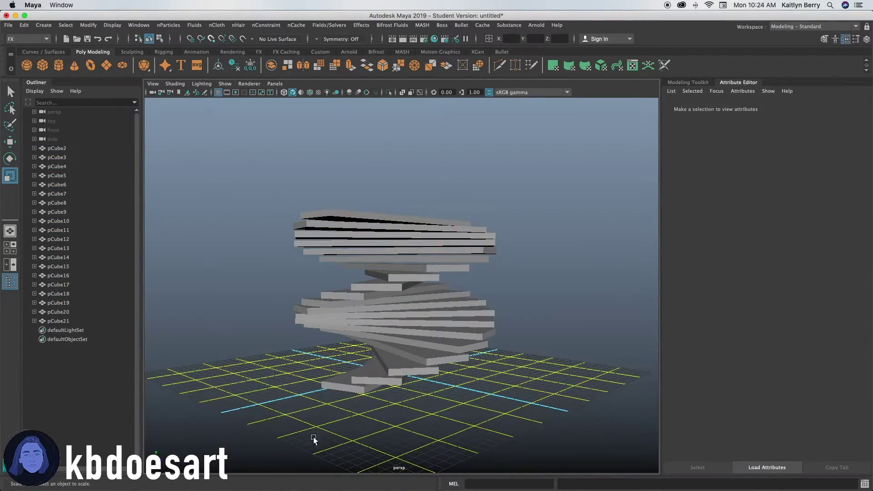
Select all remaining blocks of the spiral stack and create a MASH network from them
alt+drag(313, 438, 377, 323)
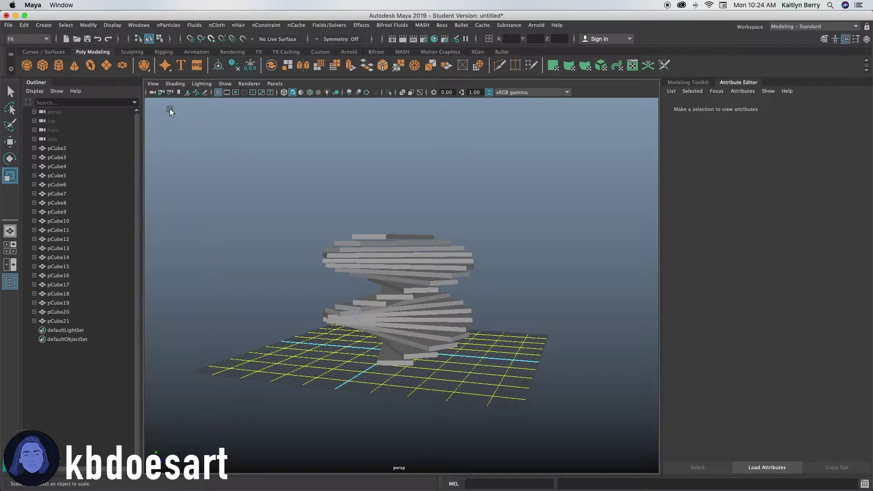
drag(273, 195, 534, 411)
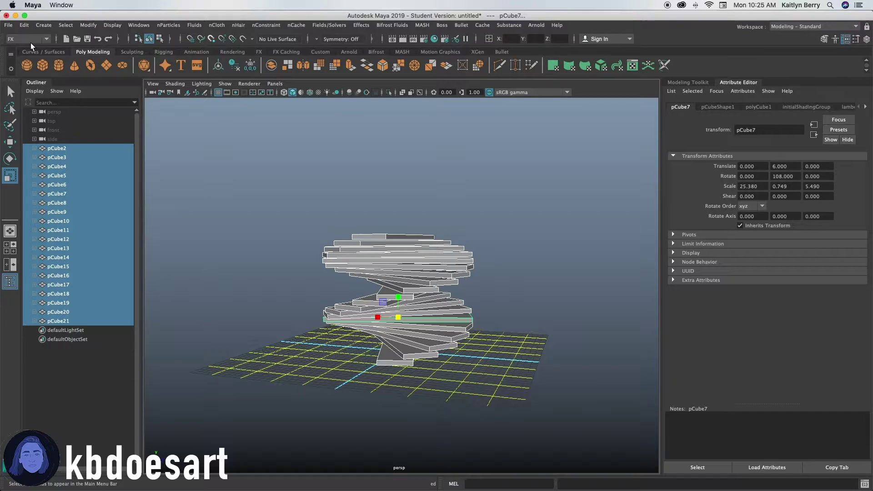
click(423, 25)
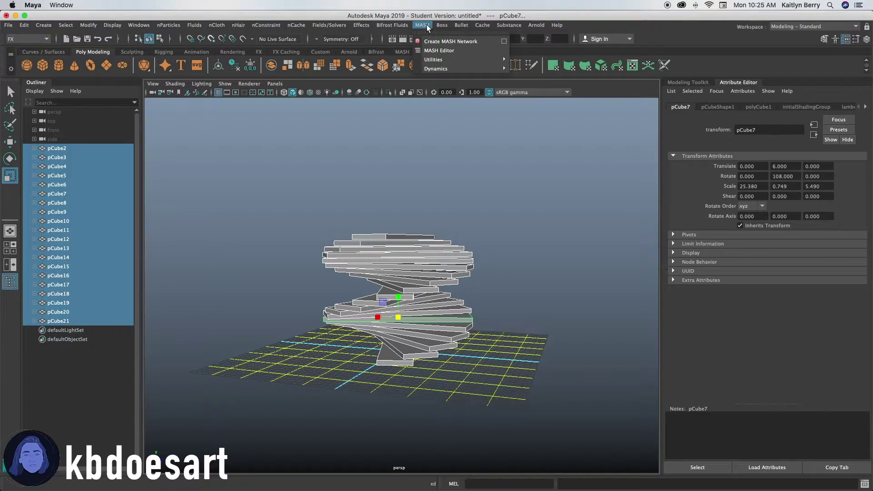
click(445, 42)
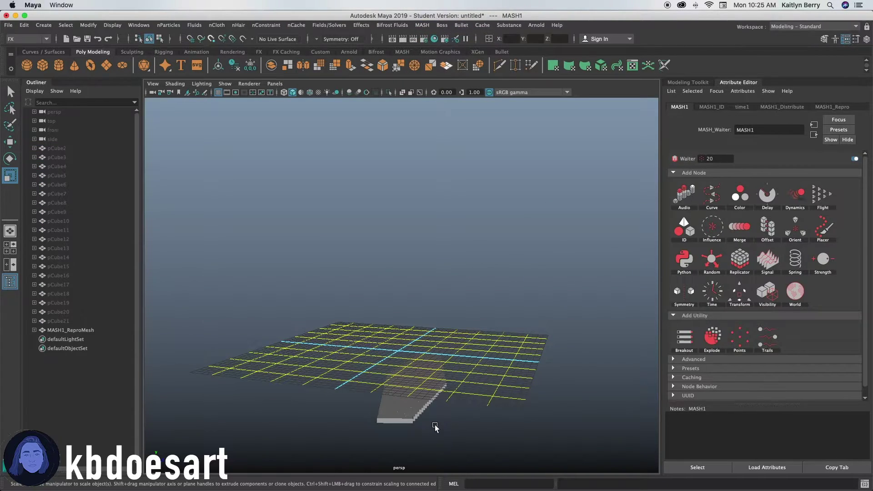
Set the ID Count of the MASH1_ID node to 20 so all the slabs are included in the network
alt+drag(455, 395, 401, 350)
click(712, 106)
click(750, 183)
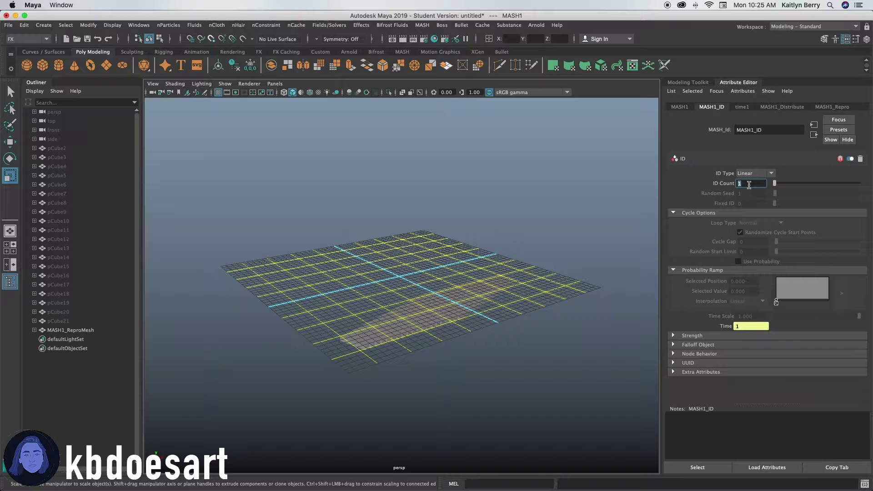
text(20)
key(Return)
alt+drag(417, 291, 387, 273)
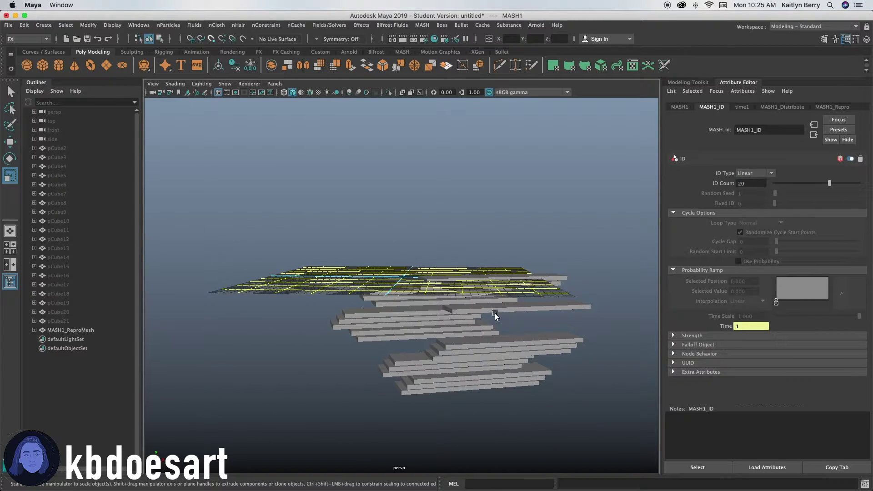
Reduce the MASH1_Distribute node's Distance X to 0 and raise its Offset to 8
click(767, 107)
drag(789, 204, 774, 212)
drag(774, 305, 797, 306)
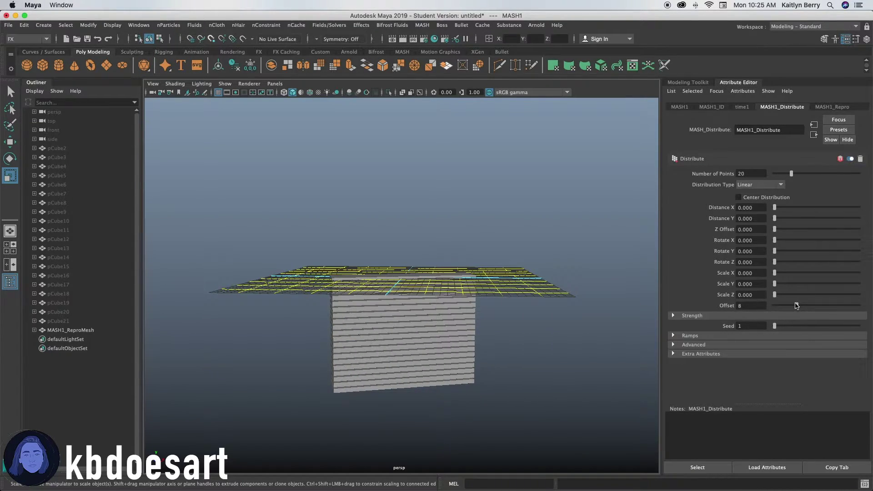
Try a larger Distance Y on the Distribute node and undo the change
drag(775, 219, 798, 227)
alt+drag(418, 318, 511, 316)
key(super+z)
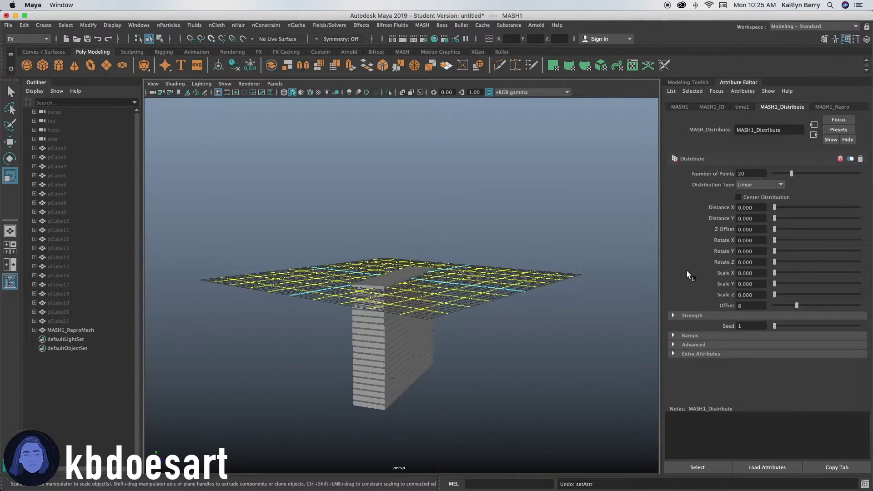
Try a Distance X of about 19.9 on the Distribute node, inspect the spread slabs and undo the change
drag(783, 208, 803, 208)
alt+drag(489, 360, 466, 354)
alt+drag(446, 273, 529, 321)
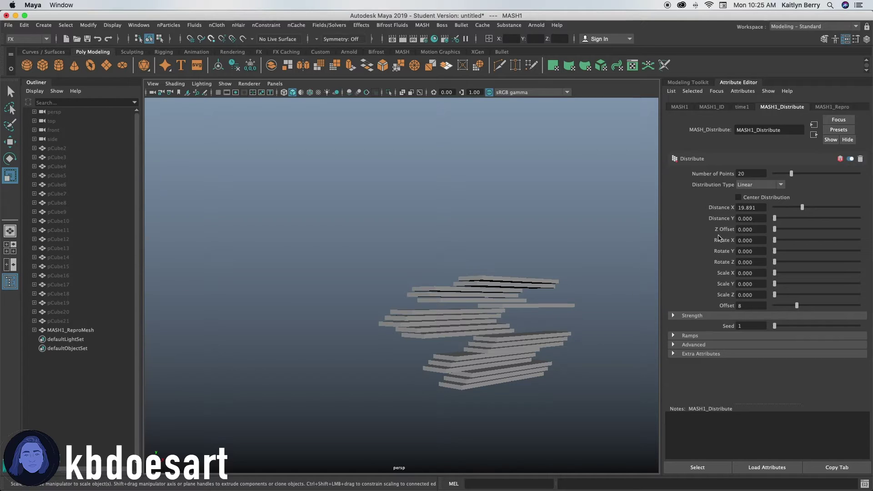
key(super+z)
Try a Rotate X of about 93.9 on the Distribute node, inspect the rotated slabs and undo the change
drag(775, 240, 797, 240)
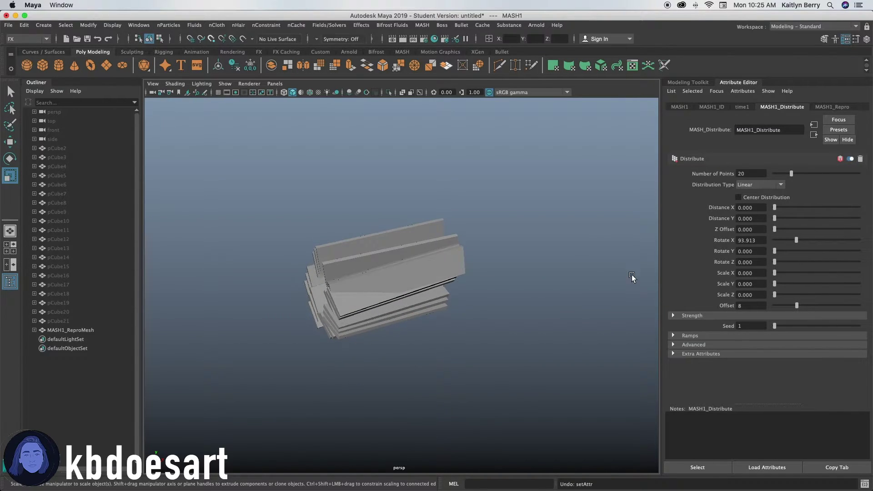
mouse_move(601, 287)
alt+mouse_down()
mouse_move(575, 289)
mouse_move(609, 285)
alt+mouse_up()
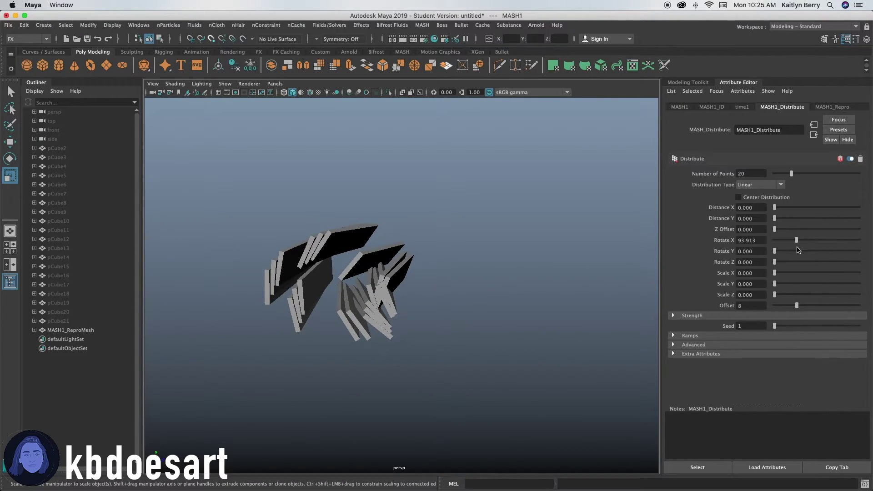
key(ctrl+z)
Try a Rotate Y change on the Distribute node and undo the rotation so the slabs are stacked straight
drag(791, 251, 760, 275)
key(super+z)
key(super+z)
key(super+z)
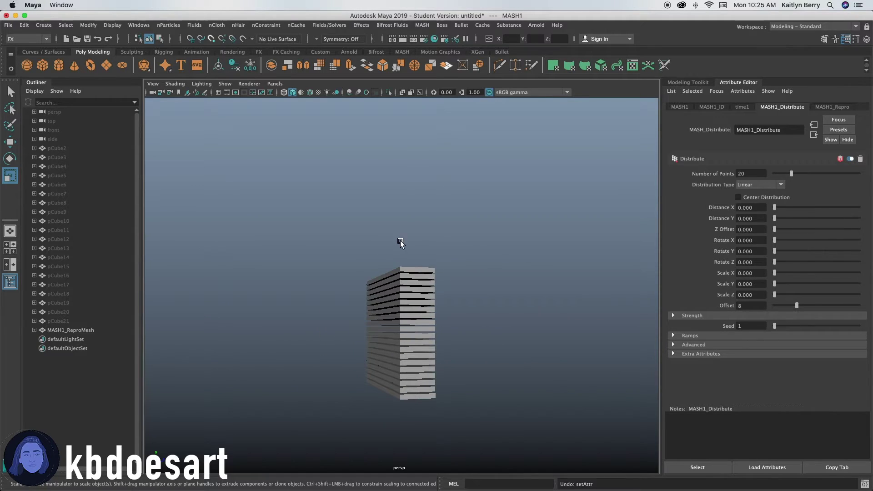
alt+drag(400, 243, 334, 256)
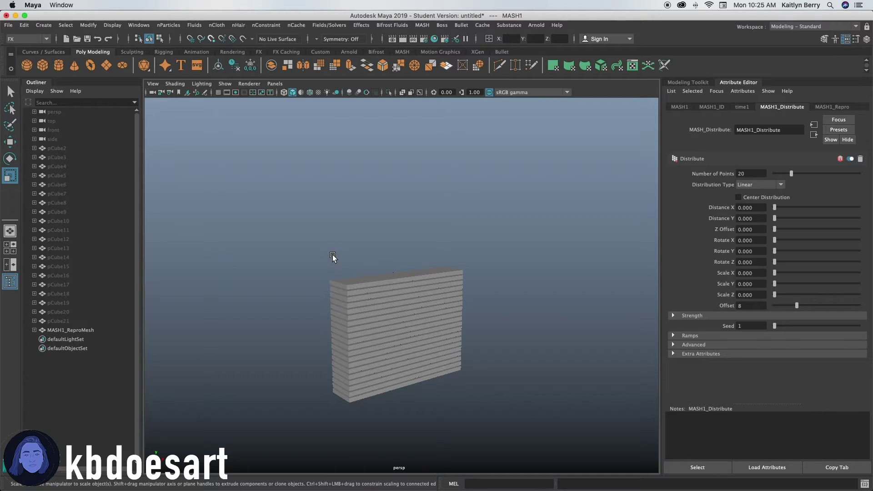